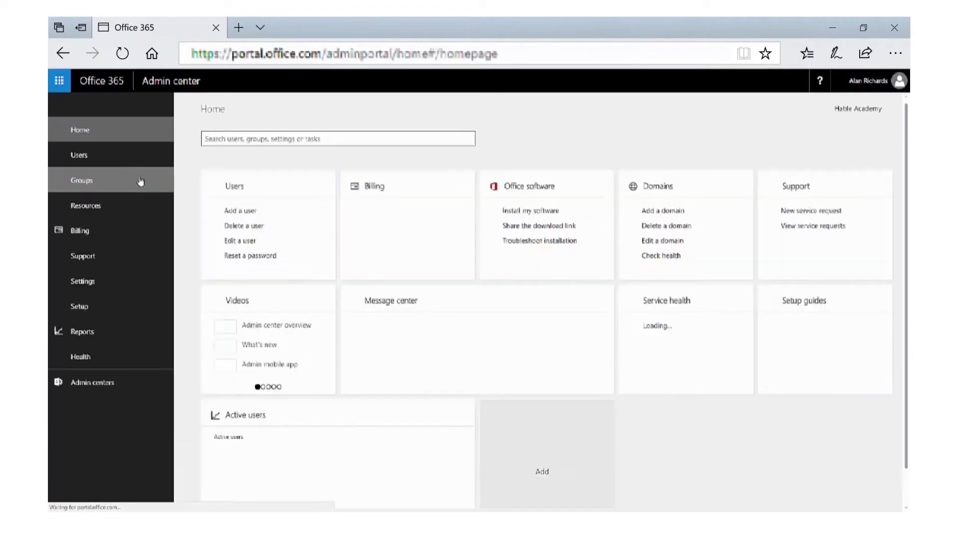
Expand Users in the left navigation and go to the Active users list.
click(90, 158)
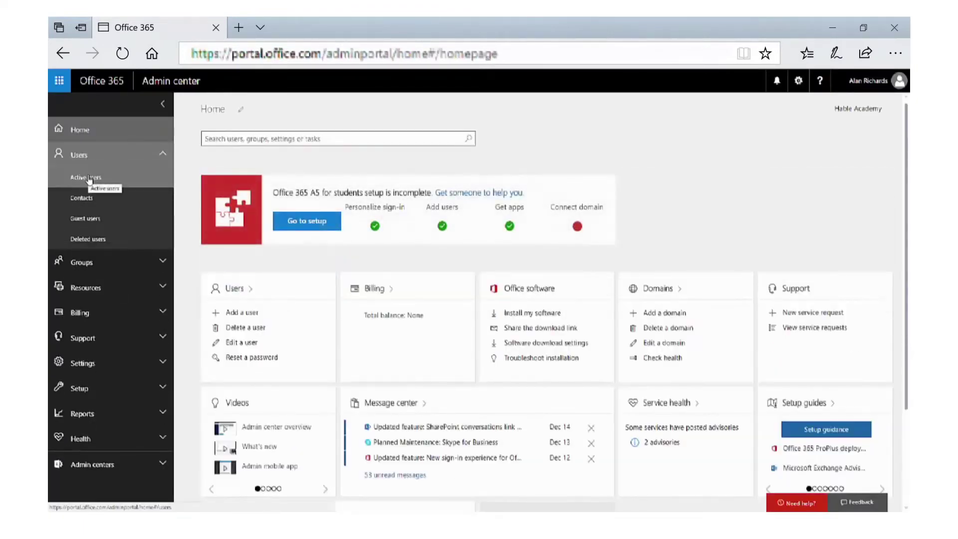
click(89, 179)
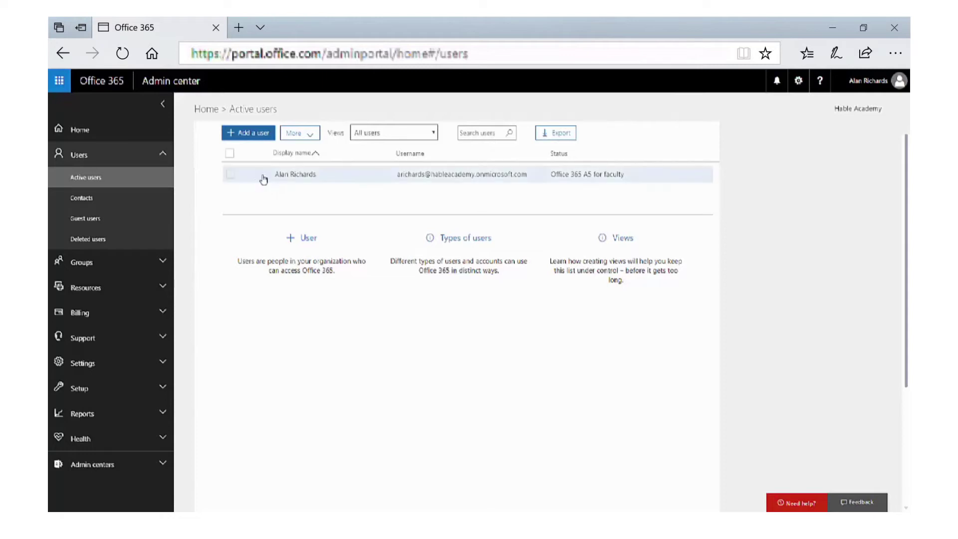
click(246, 136)
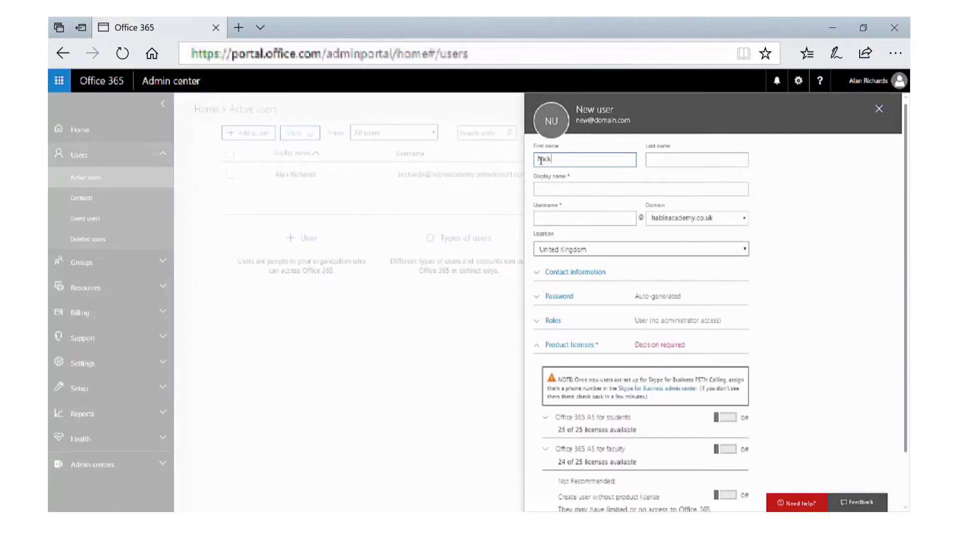
key(Tab)
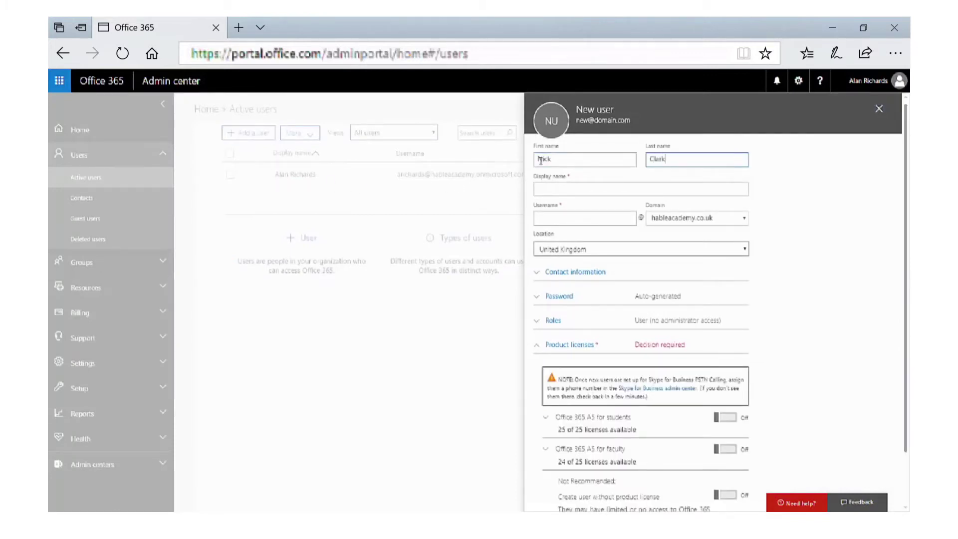
key(Tab)
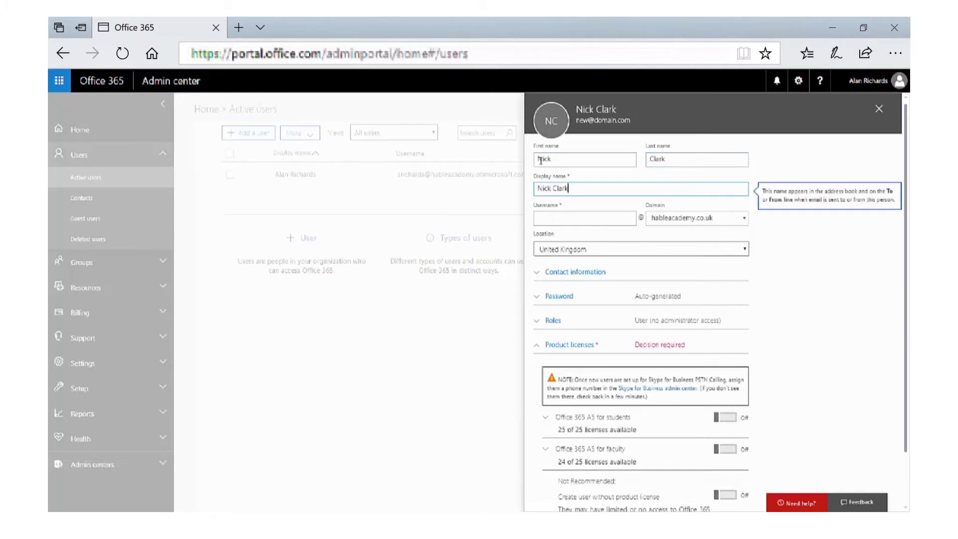
key(Tab)
text(Ni)
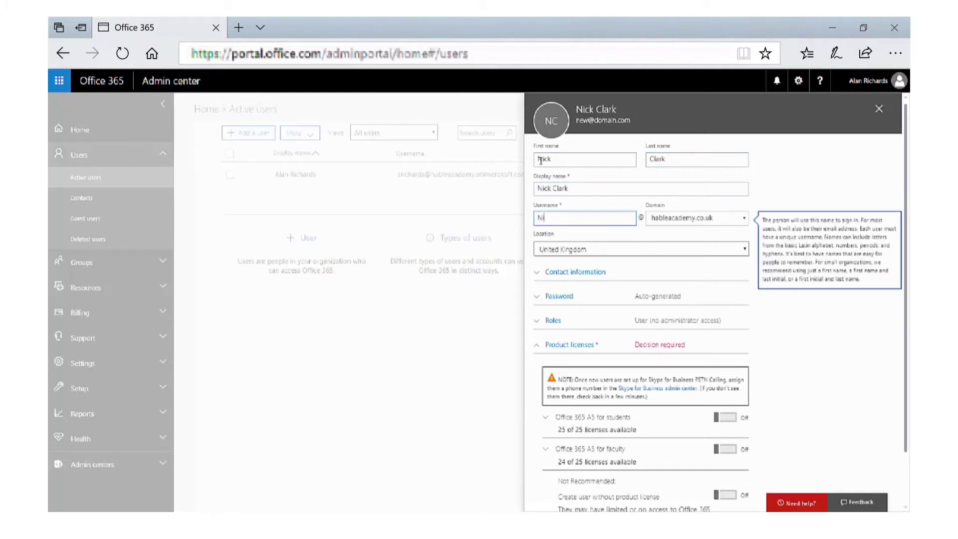
text(ck)
click(718, 219)
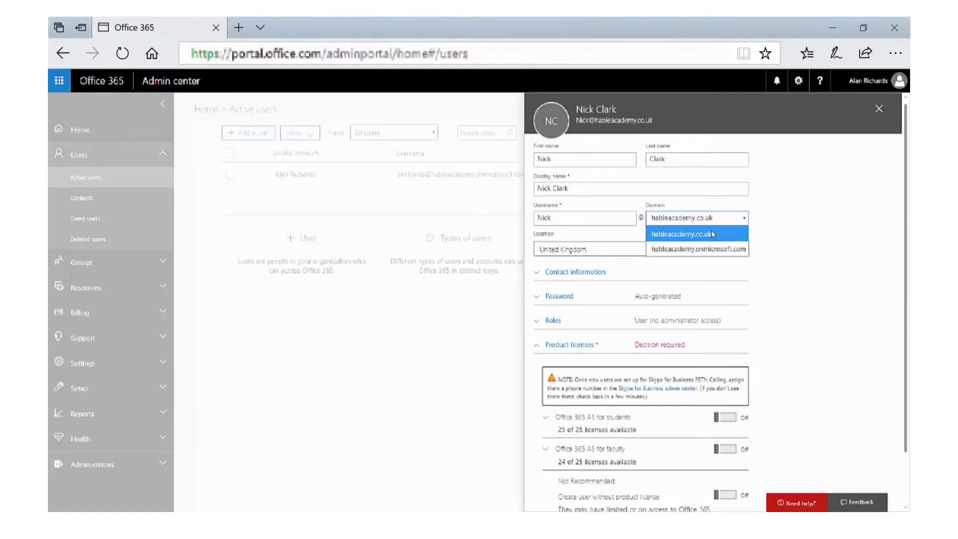
click(696, 237)
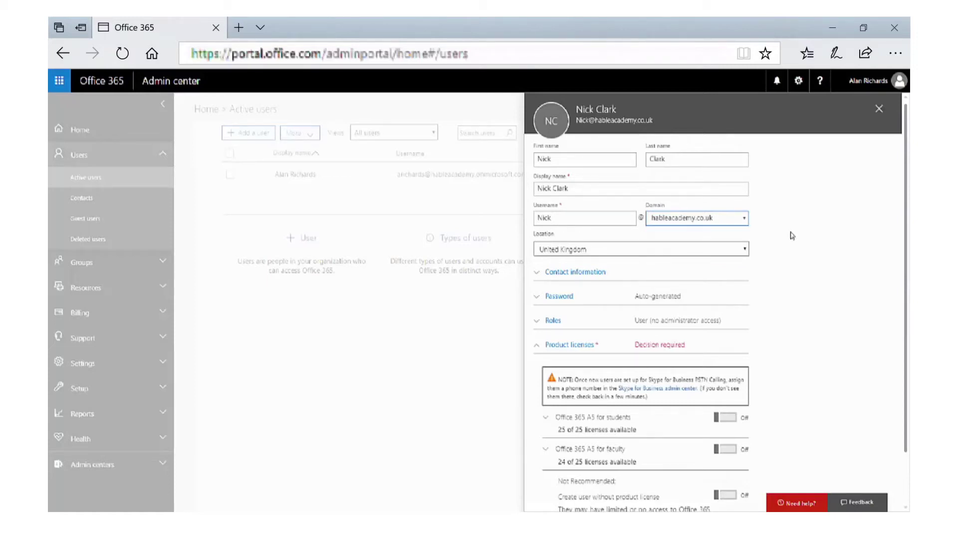
scroll(614, 250, down, 1)
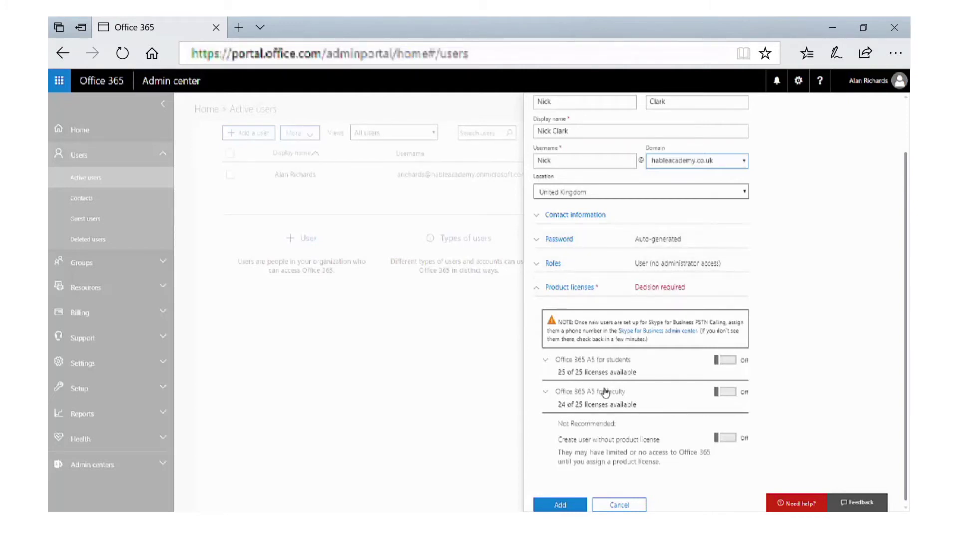
Assign Office 365 A5 for faculty with Exchange Online (Plan 2) and Office Online for Education on.
click(547, 395)
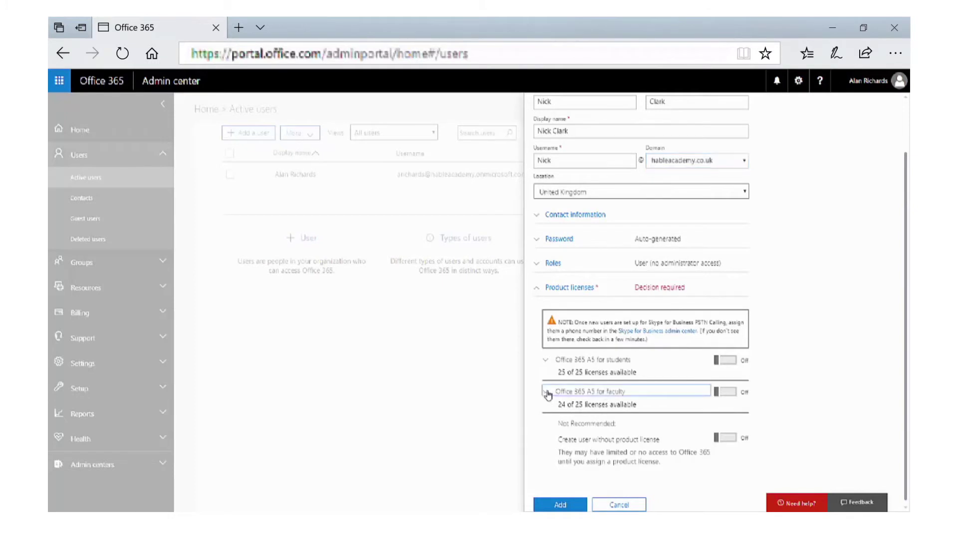
scroll(619, 365, down, 2)
scroll(619, 365, down, 1)
scroll(618, 360, down, 2)
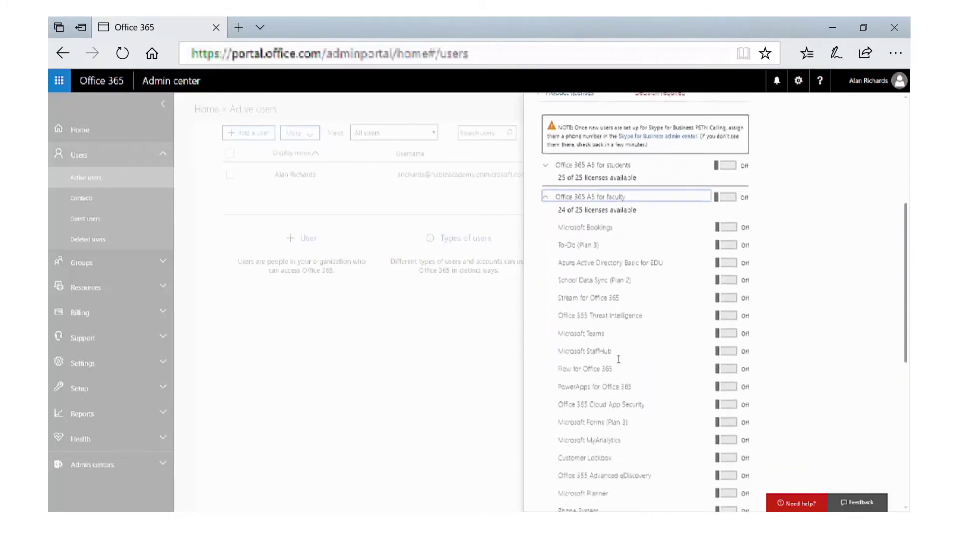
scroll(618, 359, down, 1)
scroll(619, 329, down, 2)
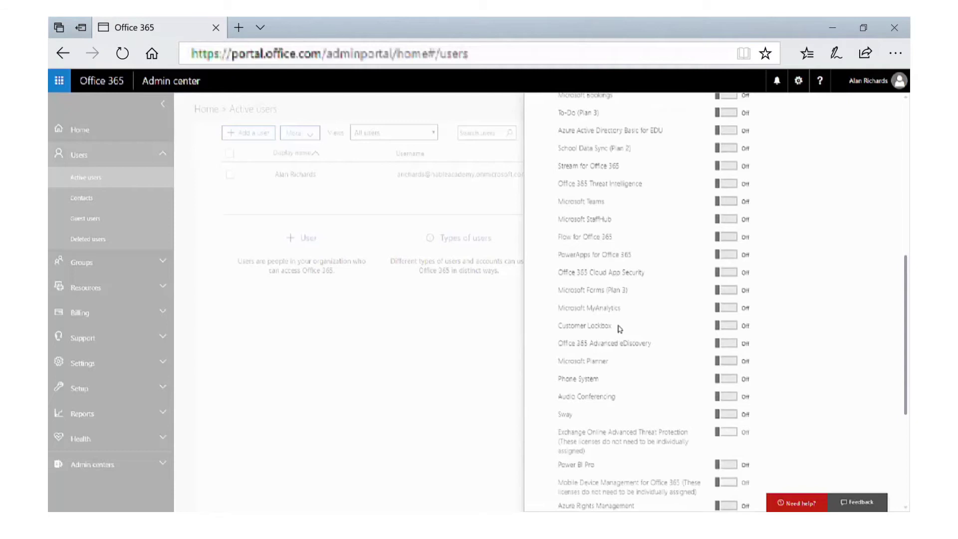
scroll(619, 329, down, 2)
scroll(591, 359, down, 2)
scroll(562, 374, down, 1)
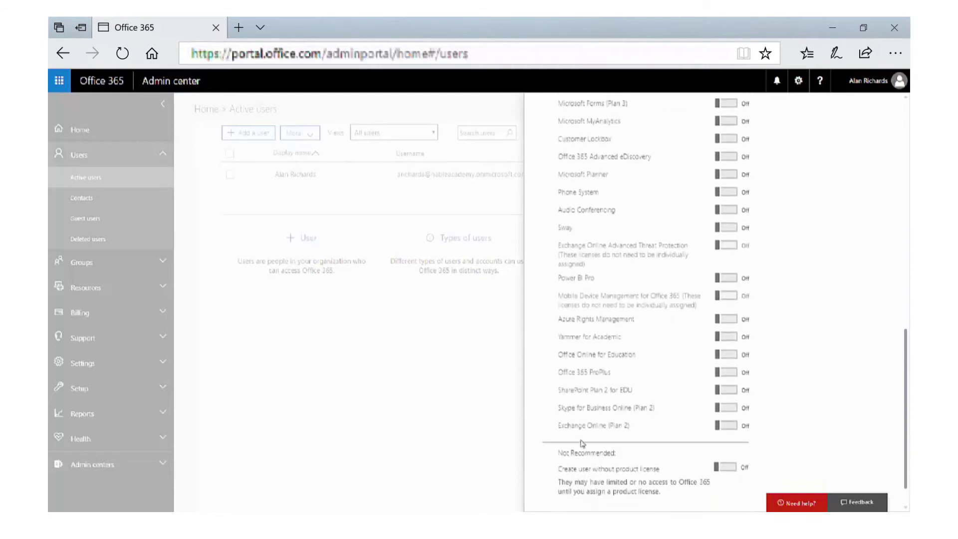
click(719, 428)
click(732, 355)
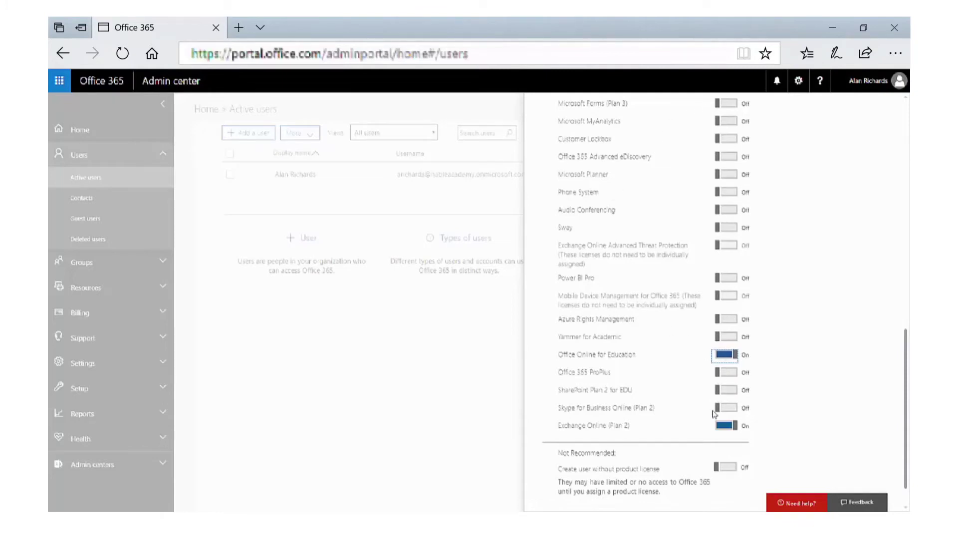
scroll(640, 285, up, 1)
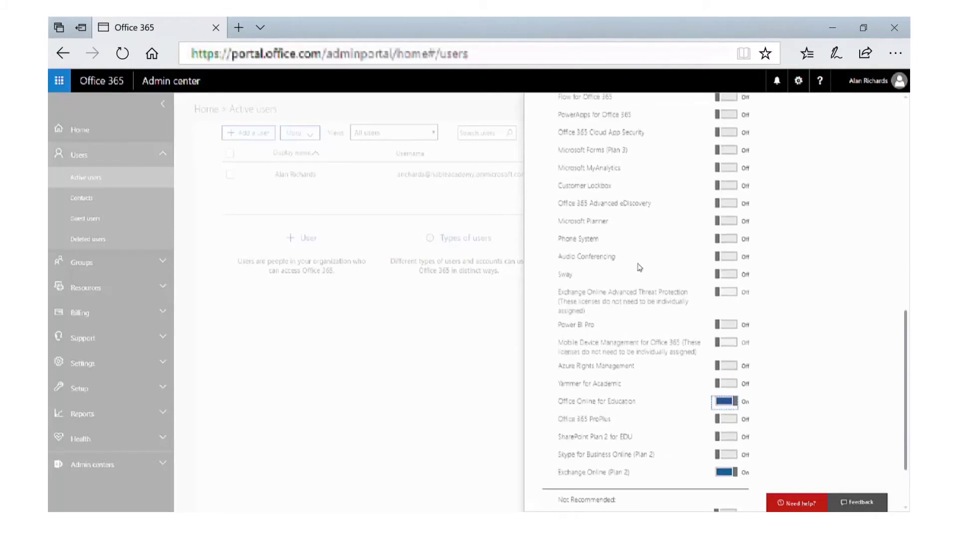
scroll(638, 267, up, 1)
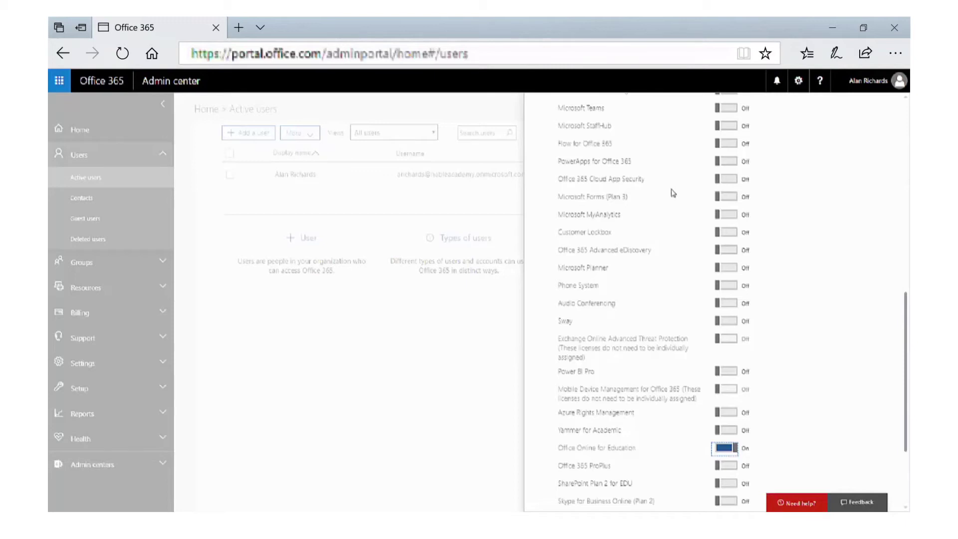
scroll(646, 184, up, 2)
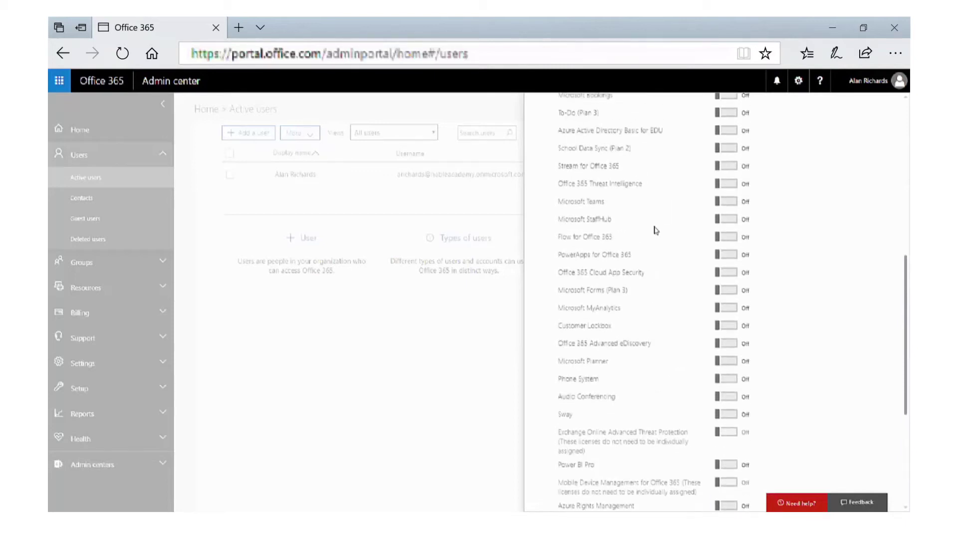
scroll(652, 231, up, 3)
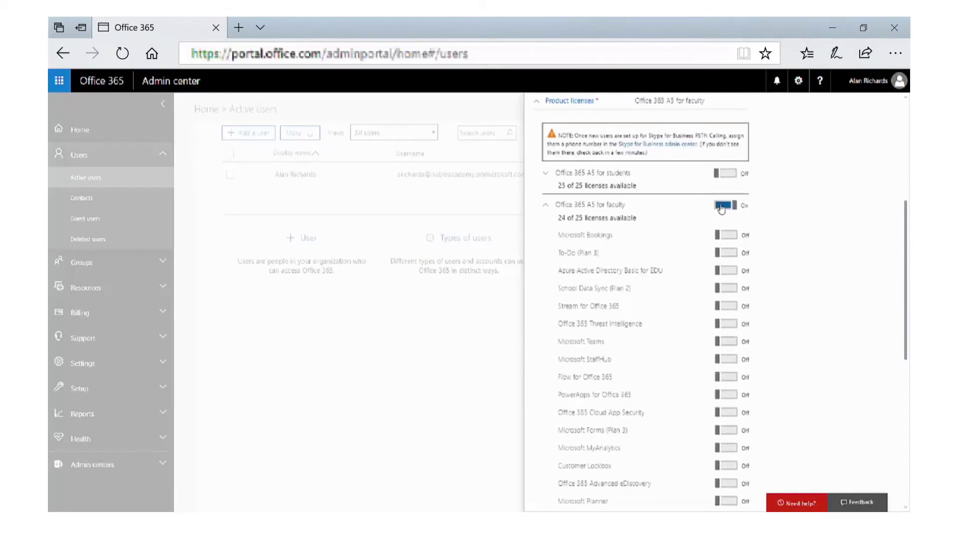
click(722, 207)
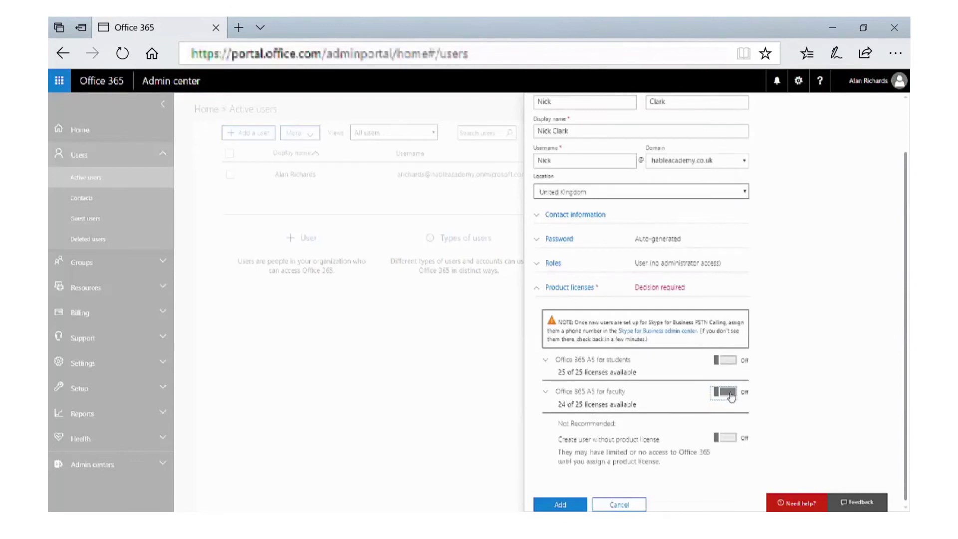
click(726, 392)
scroll(664, 290, down, 5)
scroll(664, 289, down, 3)
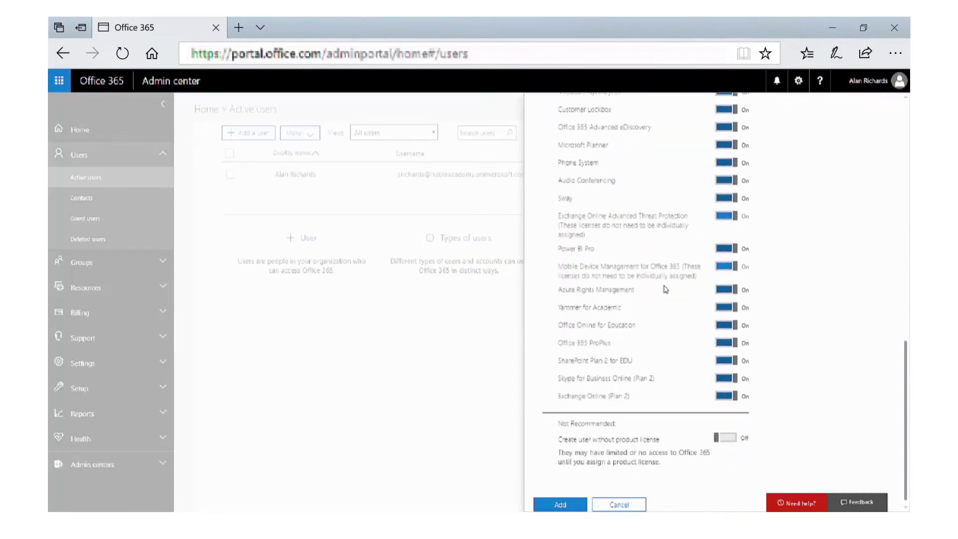
click(561, 505)
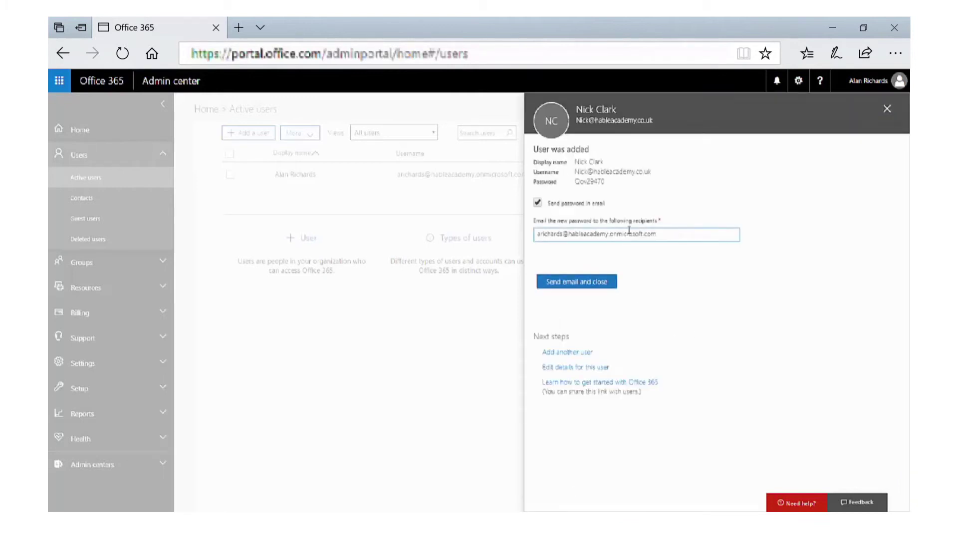
click(659, 235)
click(600, 251)
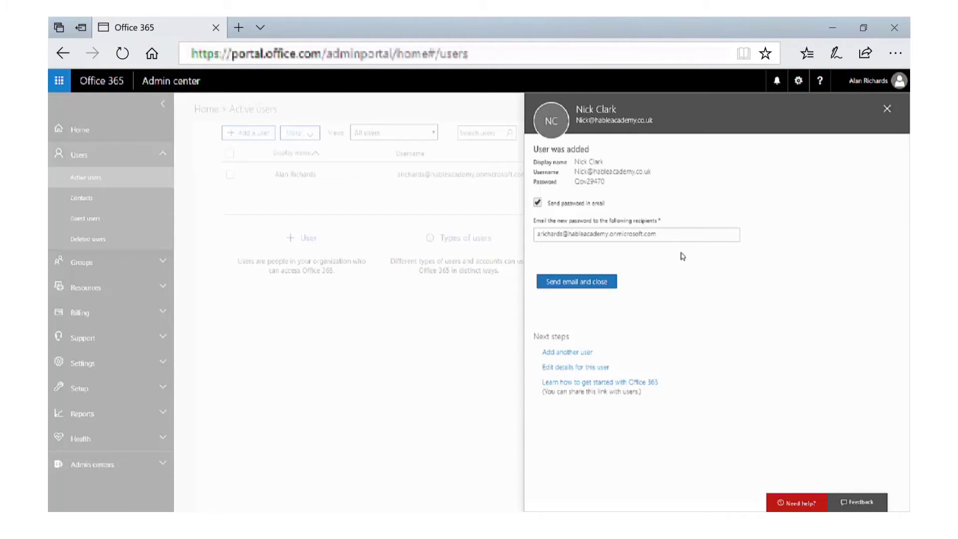
click(588, 284)
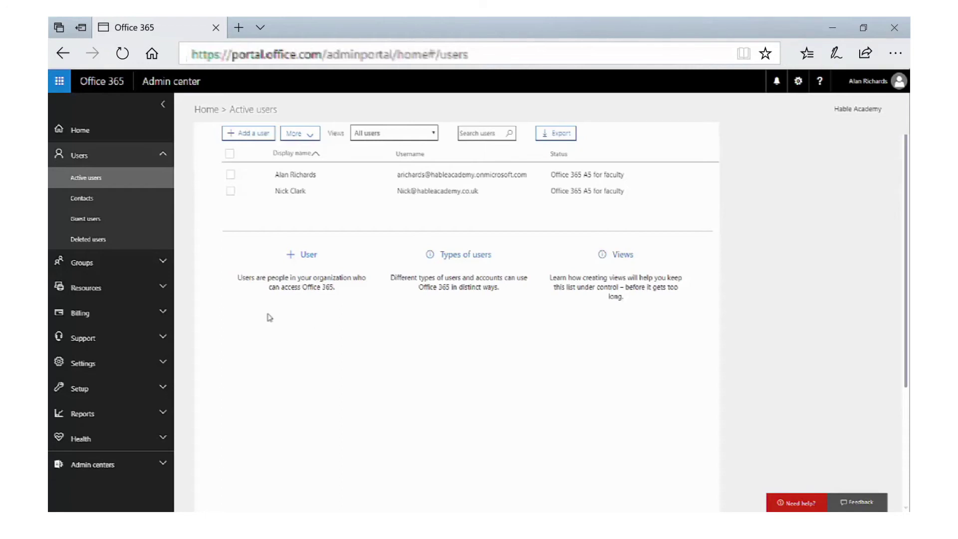
Go to Settings > Services & add-ins > Directory Synchronization to reach the readiness wizard.
click(165, 363)
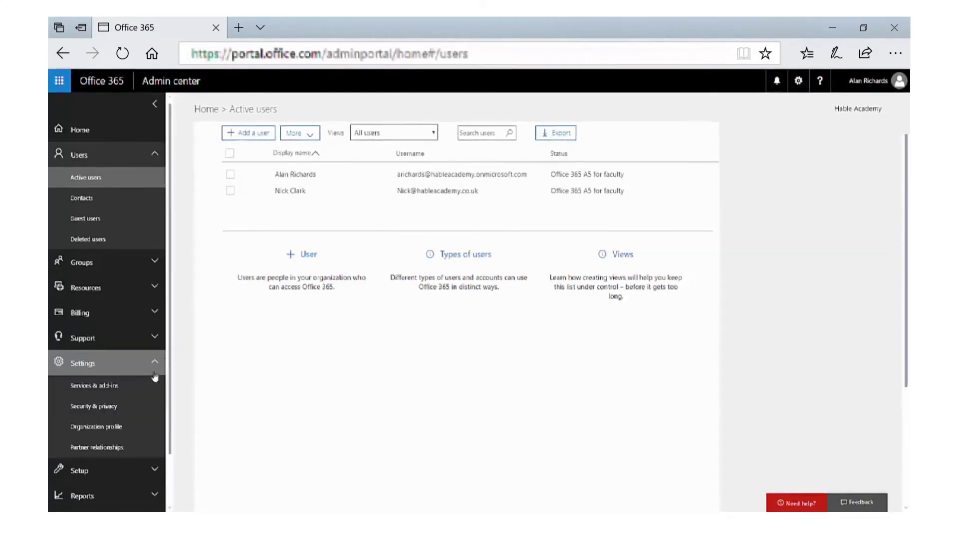
click(94, 386)
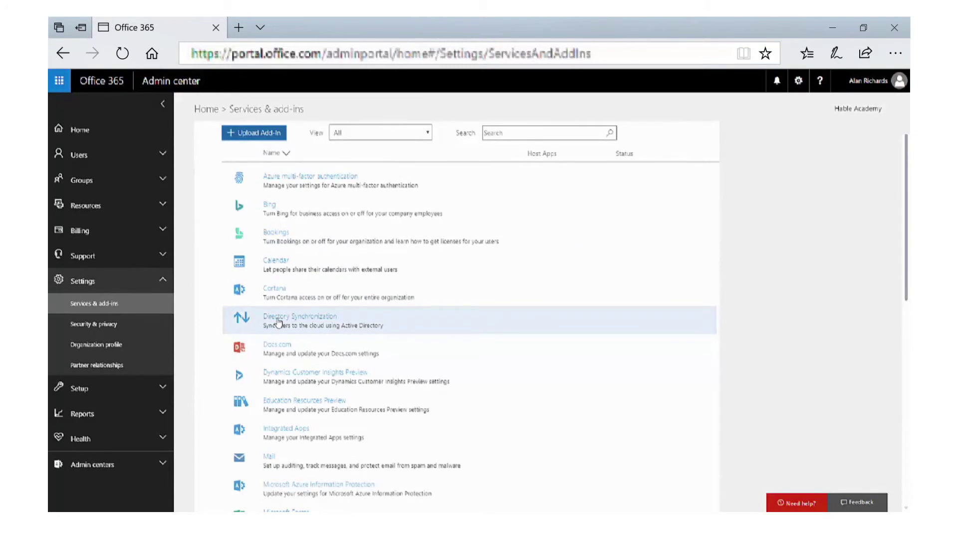
click(278, 321)
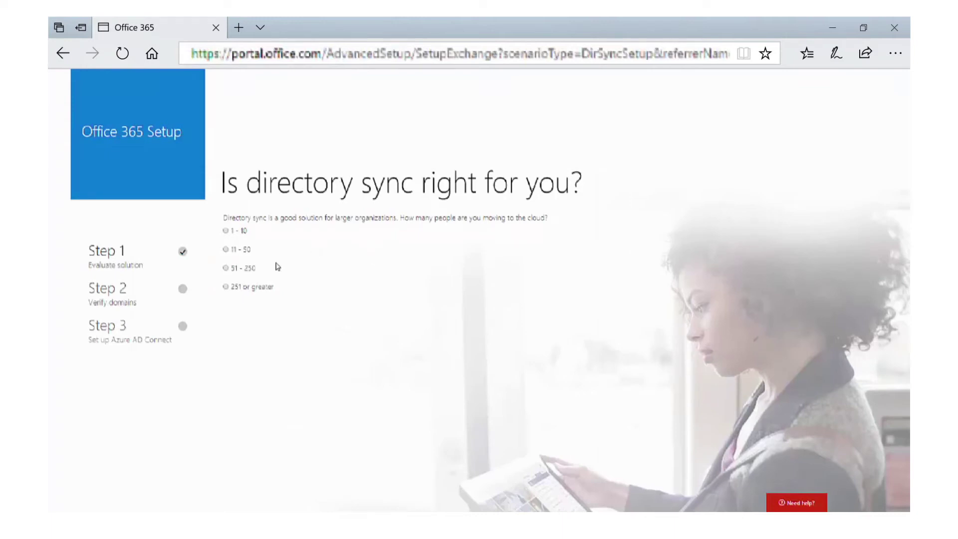
Choose 51–250 people moving to the cloud and continue to the directory check.
click(226, 268)
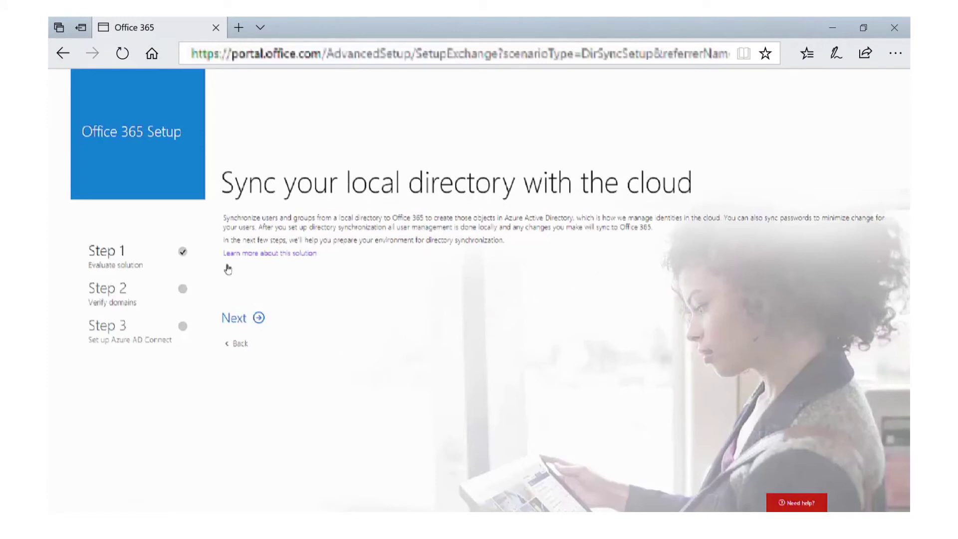
click(252, 320)
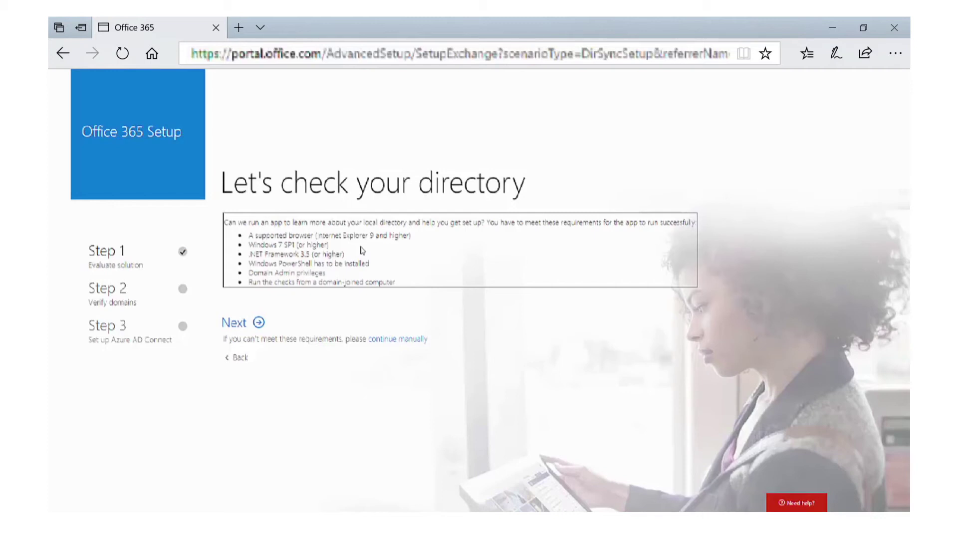
Continue manually without the readiness check app, reaching Find your on-premises domains.
click(401, 342)
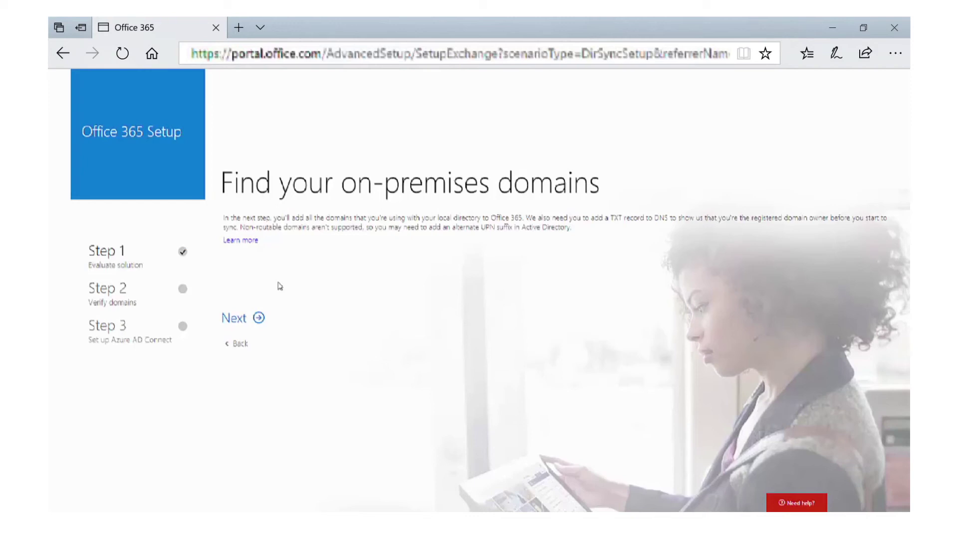
Advance to domain preparation and confirm all domains are added and verified.
click(245, 321)
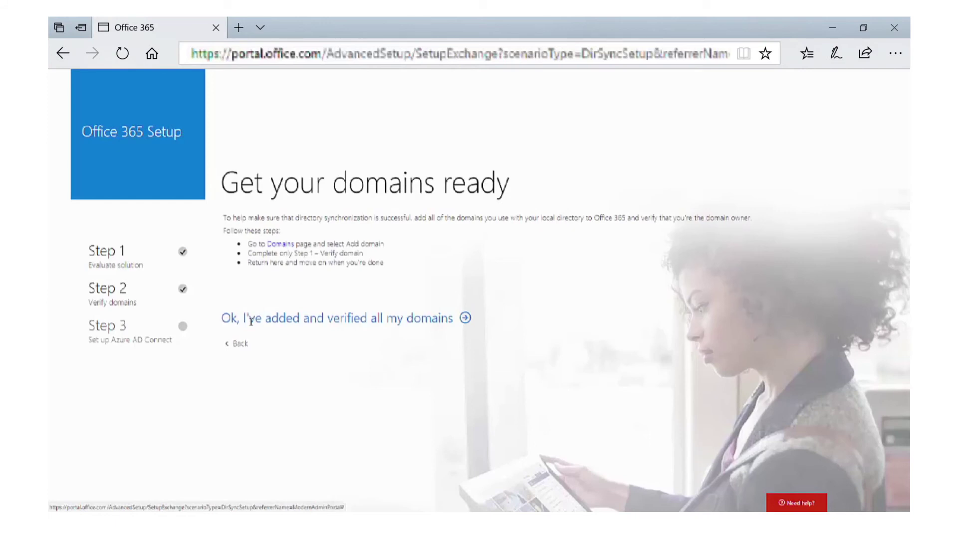
click(252, 320)
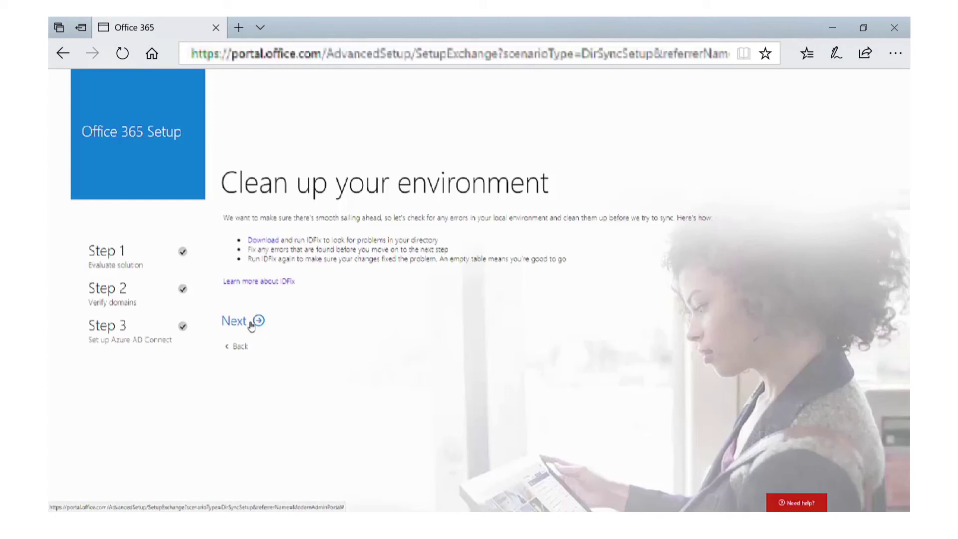
Advance past Azure AD Connect to sync verification, then close the panel and reopen Active users.
click(252, 326)
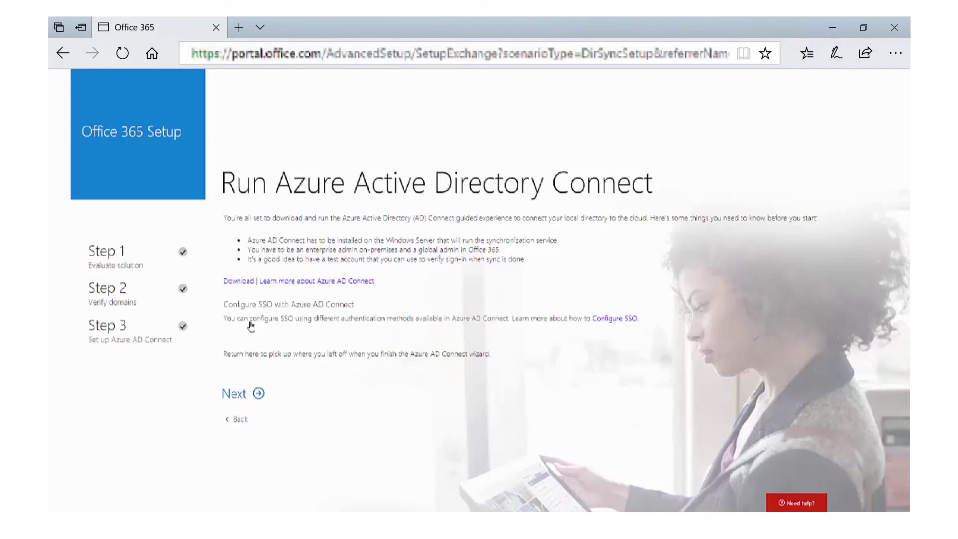
click(249, 395)
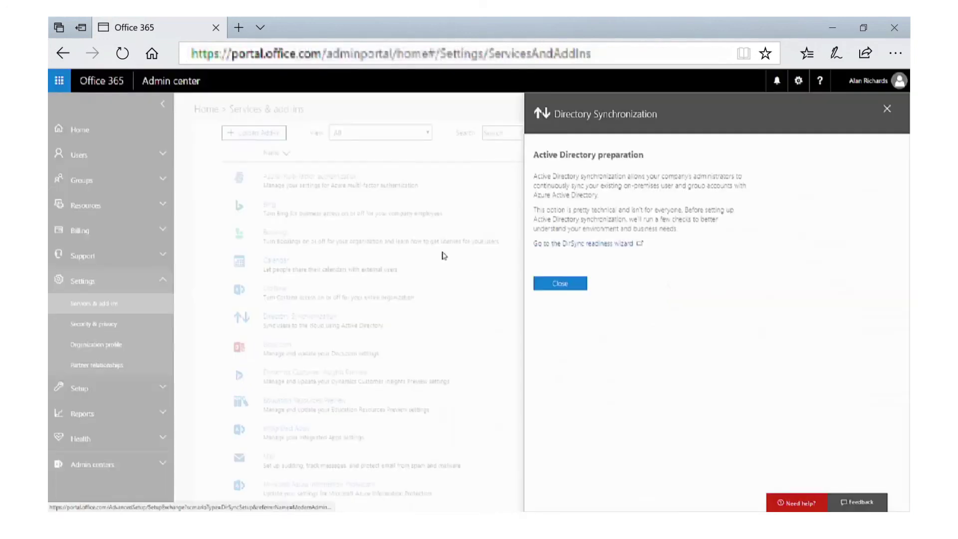
click(562, 289)
click(119, 161)
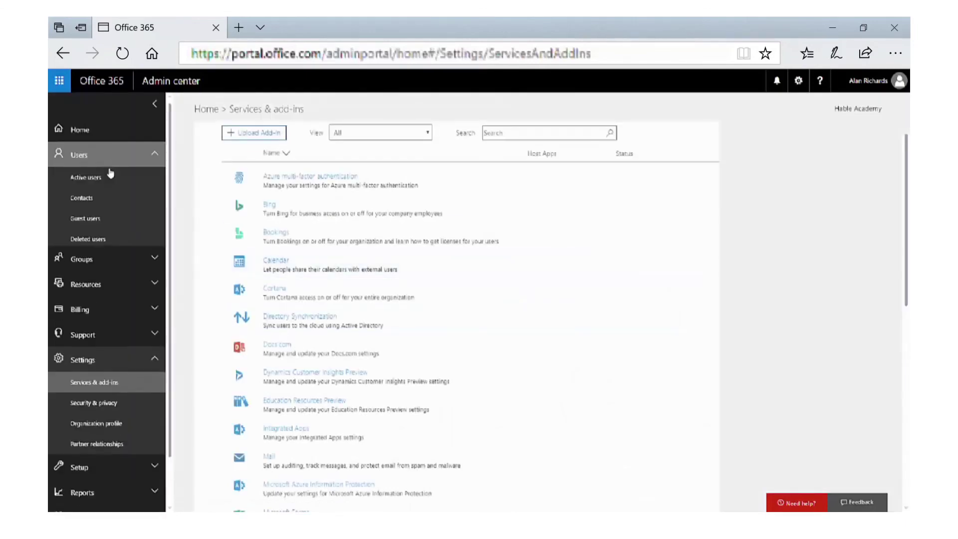
click(97, 179)
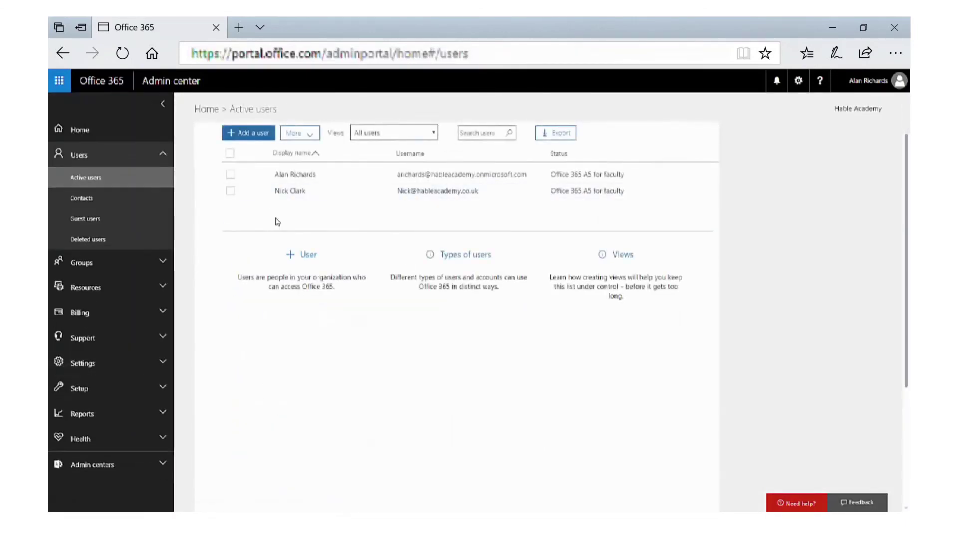